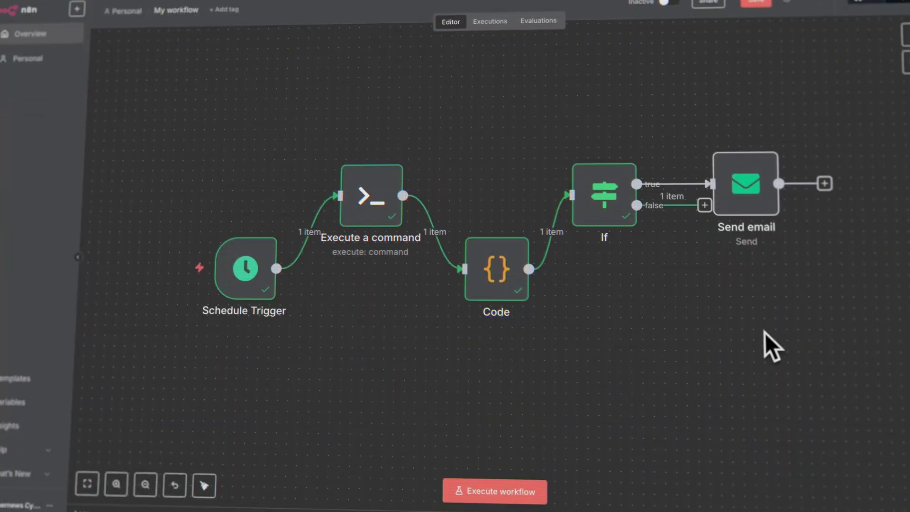
Set the Schedule Trigger node's trigger hour to Midnight.
double_click(256, 273)
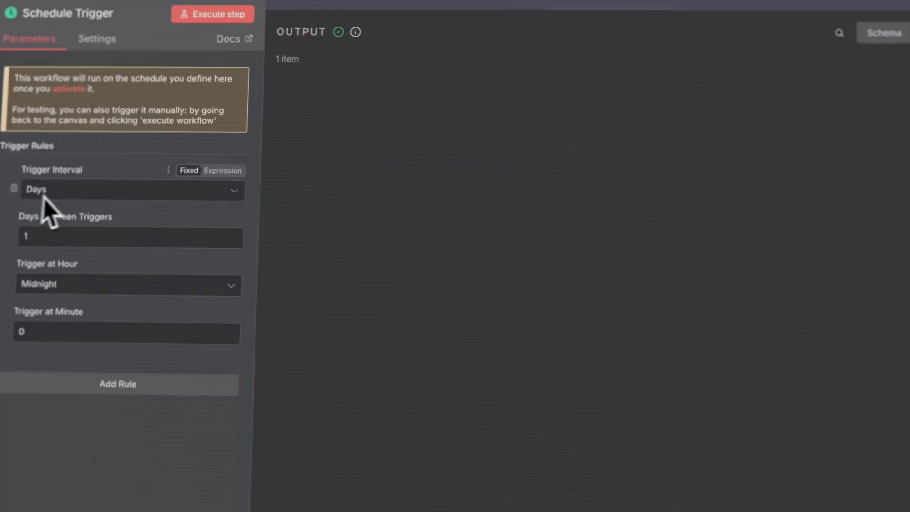
left_click(40, 289)
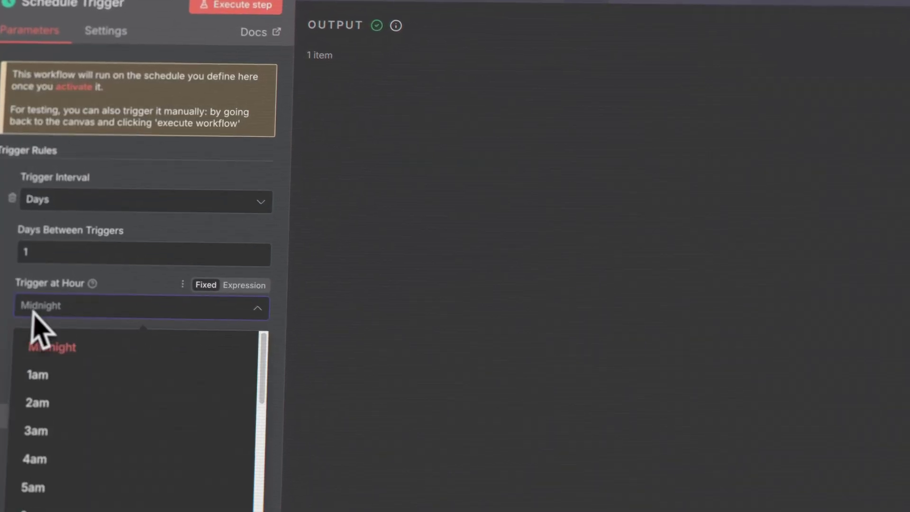
left_click(71, 354)
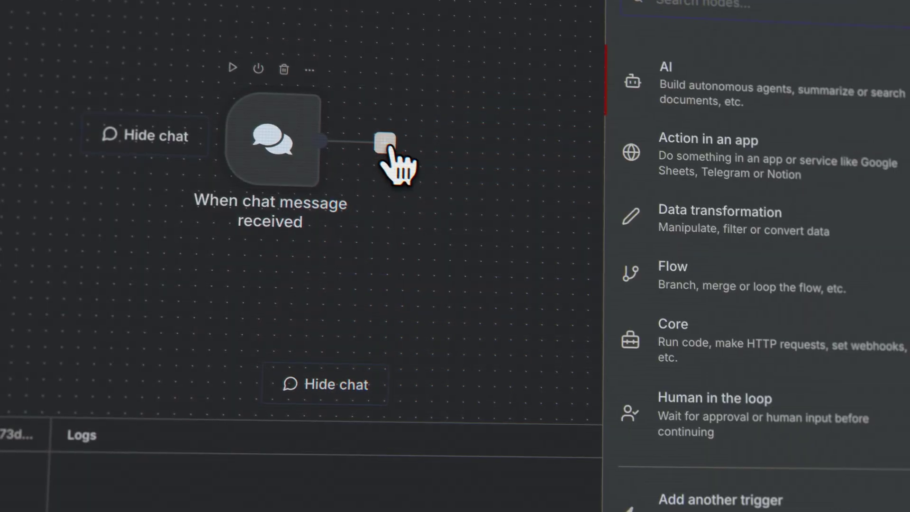
Show the AI category nodes, such as AI Agent, Anthropic, Gemini and OpenAI.
left_click(841, 114)
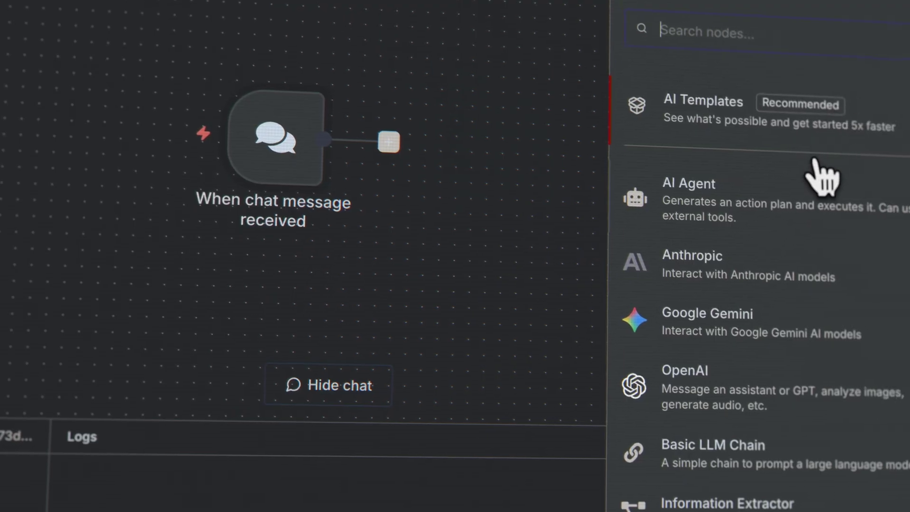
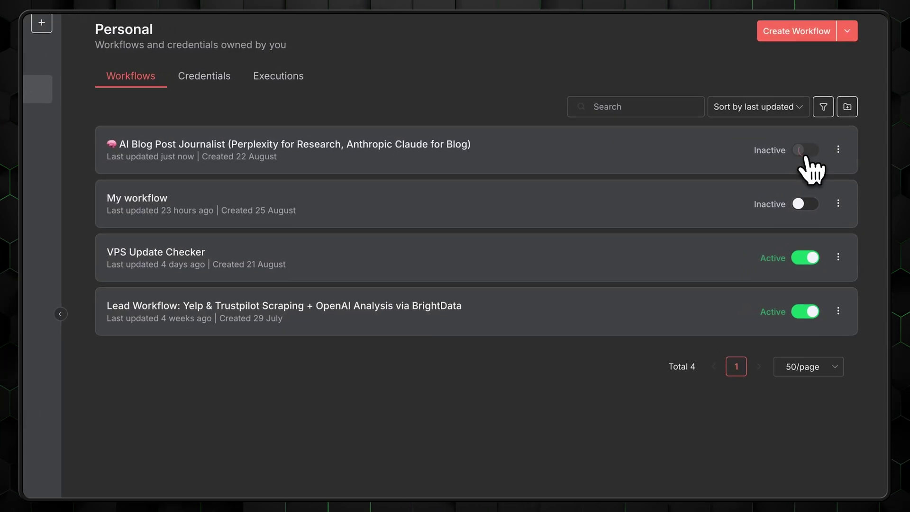
Activate AI Blog Post Journalist, wire Schedule Trigger into the Gmail 'Send a message' node, and open its parameters.
left_click(806, 149)
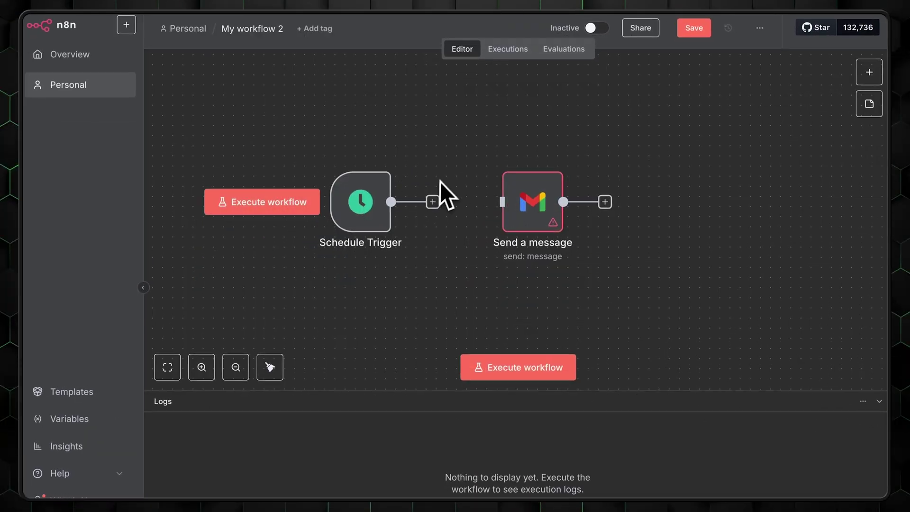
left_click_drag(390, 201, 502, 202)
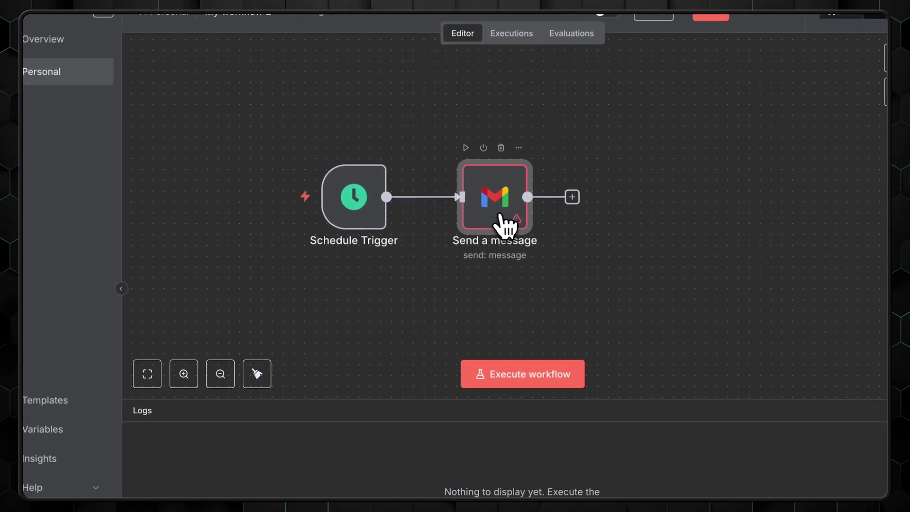
double_click(503, 211)
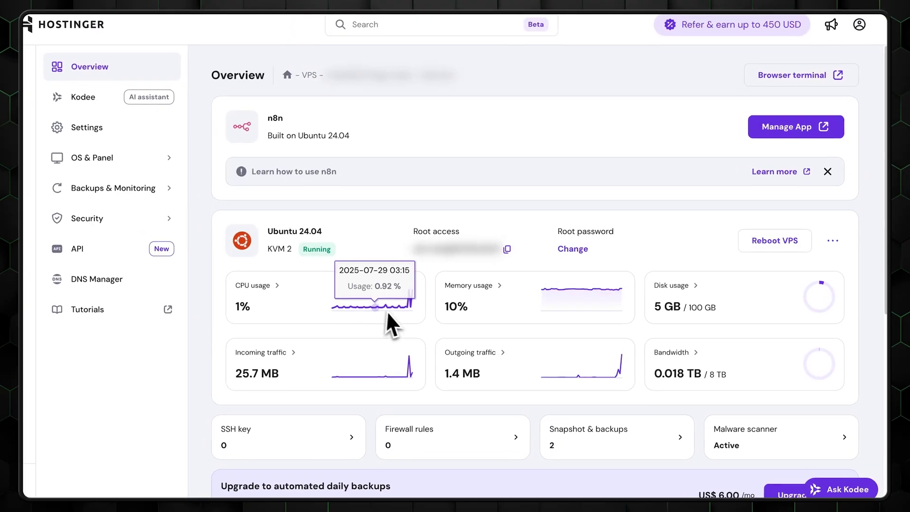
scroll(555, 314, "down", 3)
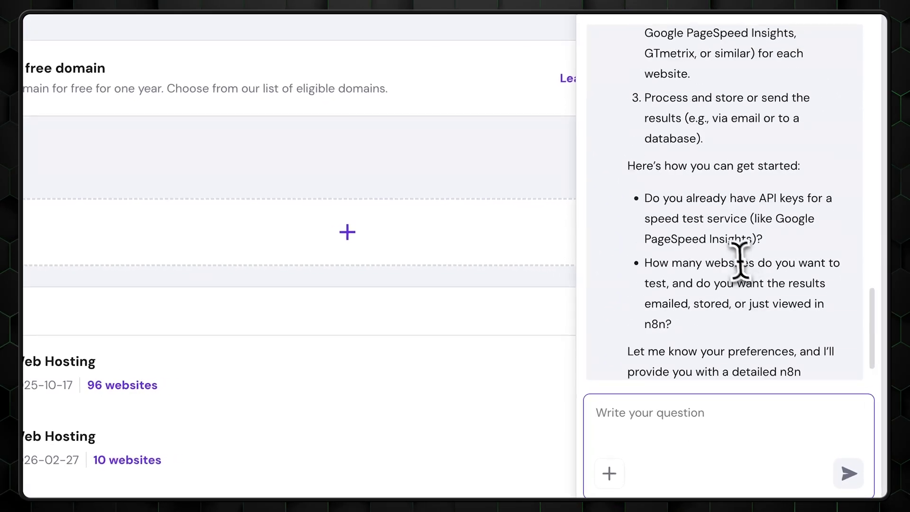
scroll(732, 263, "up", 4)
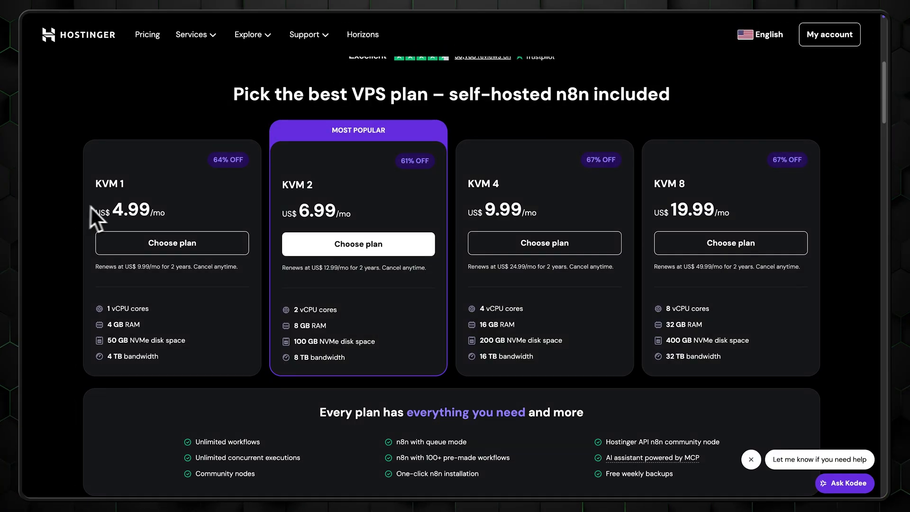
Choose the KVM 2 plan on Hostinger's VPS pricing page.
left_click(358, 243)
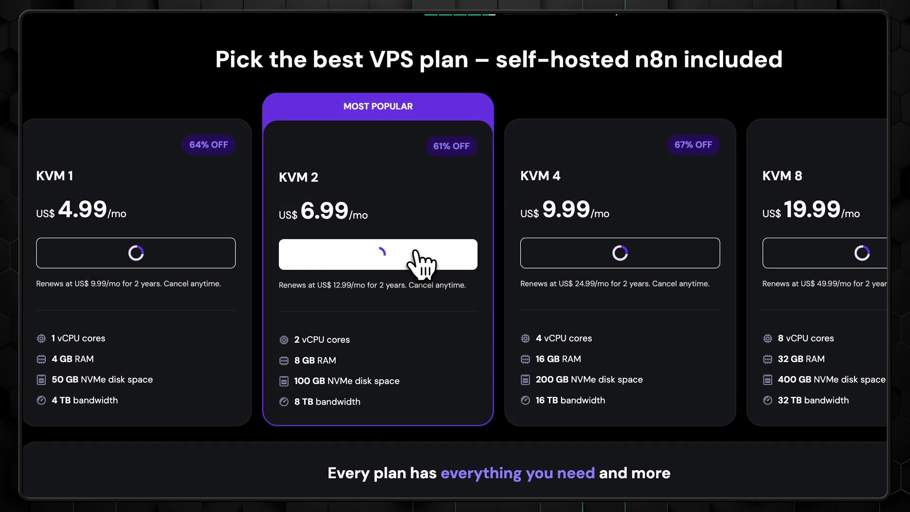
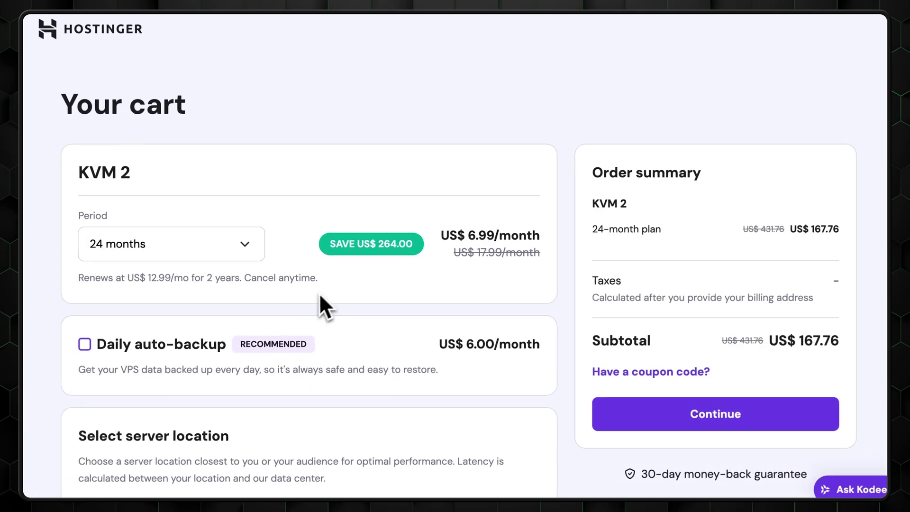
scroll(249, 340, "down", 5)
scroll(55, 292, "down", 1)
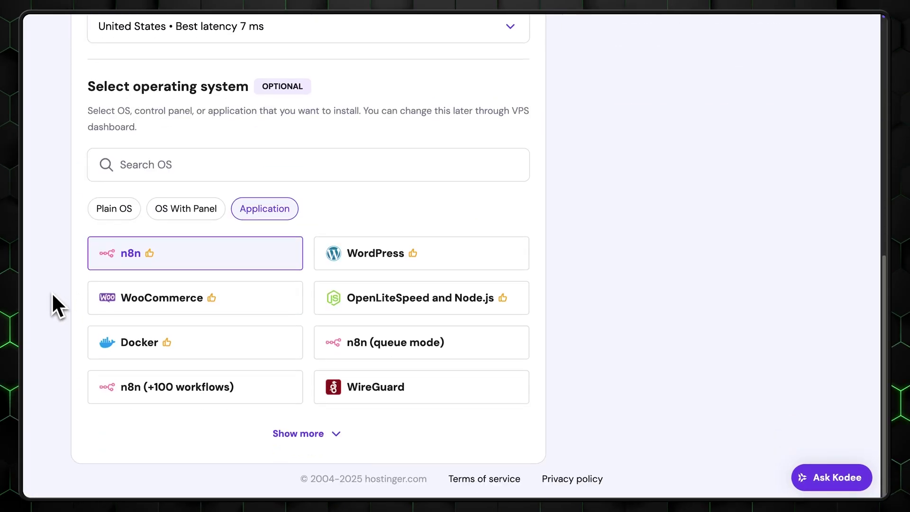
Pick the n8n application for the KVM 2 VPS and confirm the choice.
left_click(135, 396)
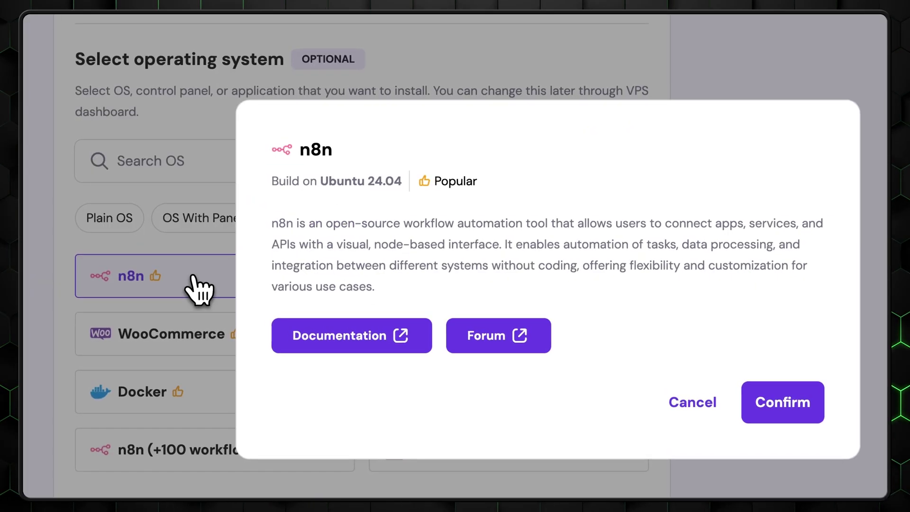
left_click(783, 402)
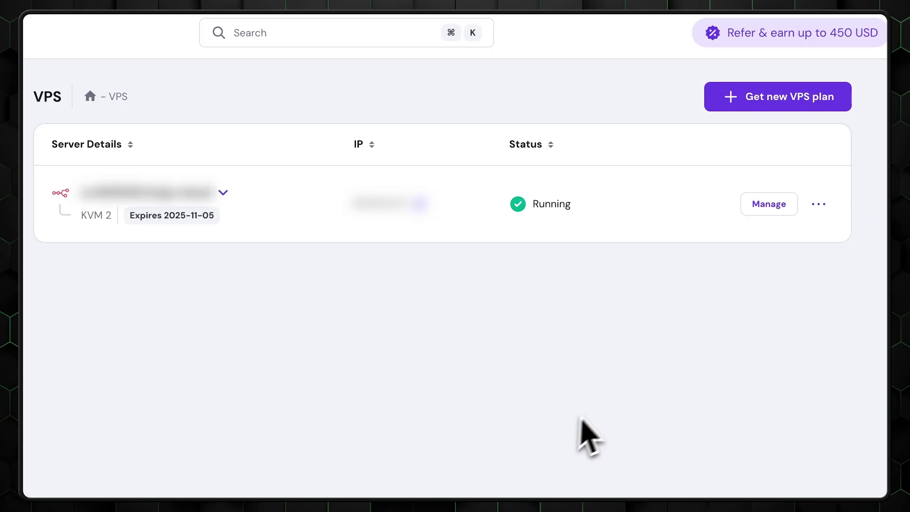
Open the VPS overview and its n8n app, then activate the free community license.
left_click(775, 208)
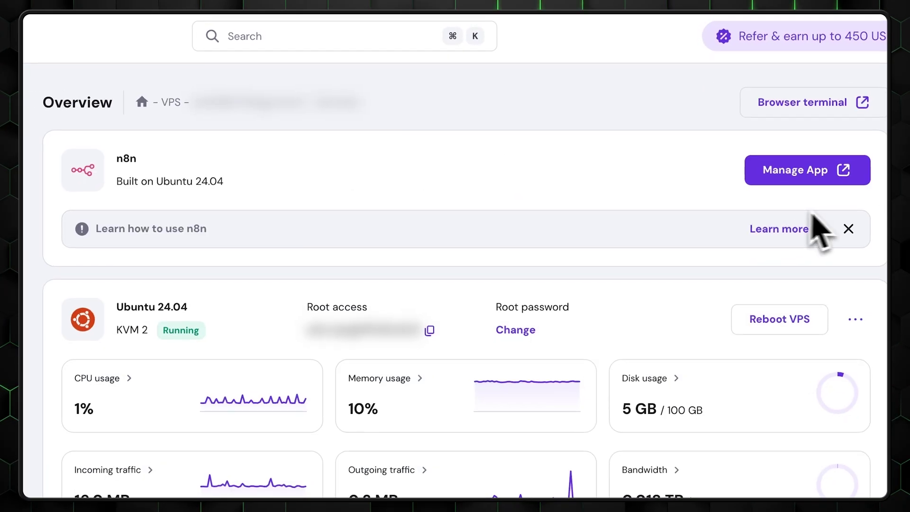
left_click(686, 146)
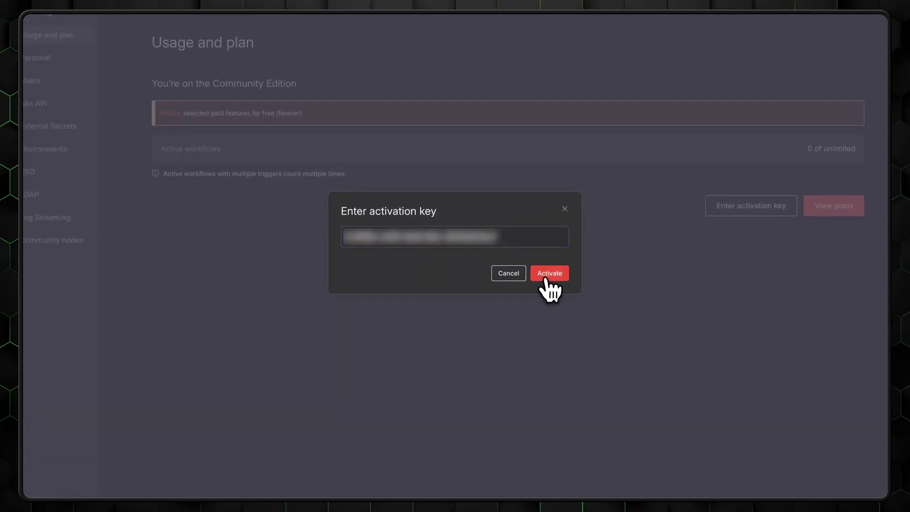
left_click(548, 273)
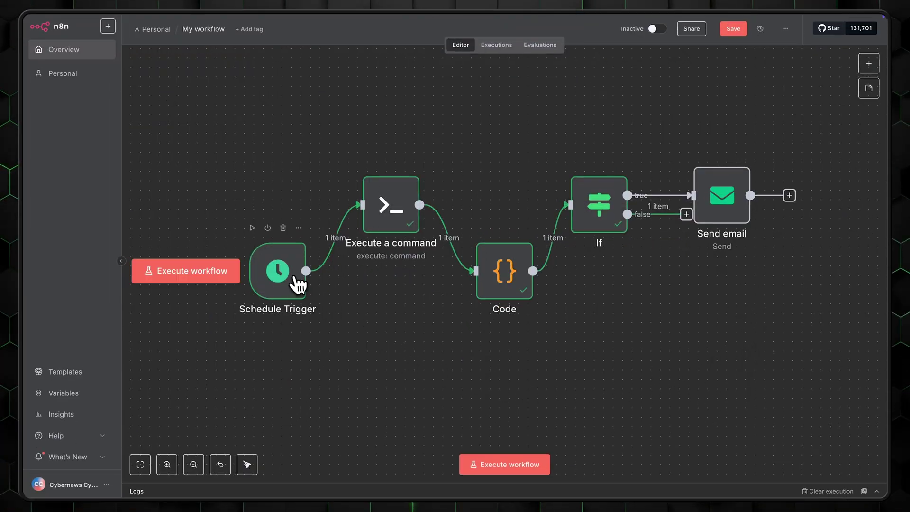
Keep the Schedule Trigger at midnight, then inspect the If condition value and Code node output fields.
double_click(298, 283)
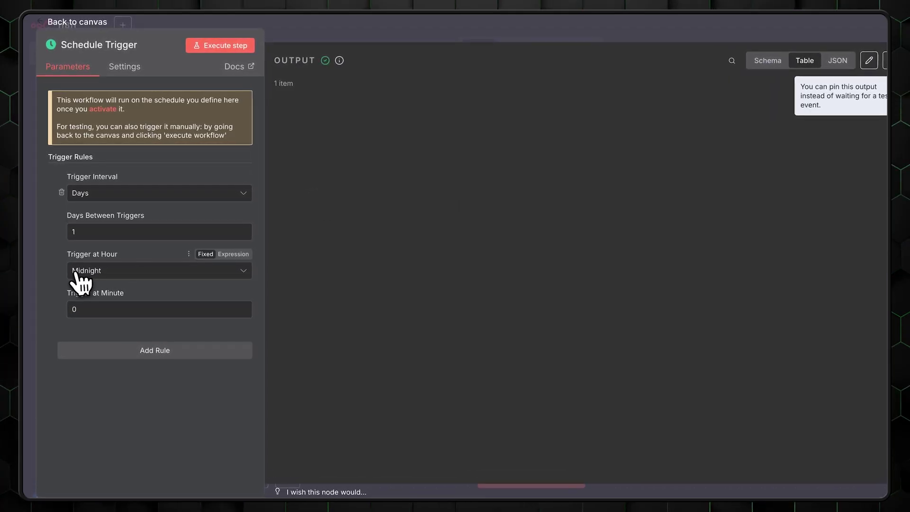
left_click(78, 273)
left_click(96, 305)
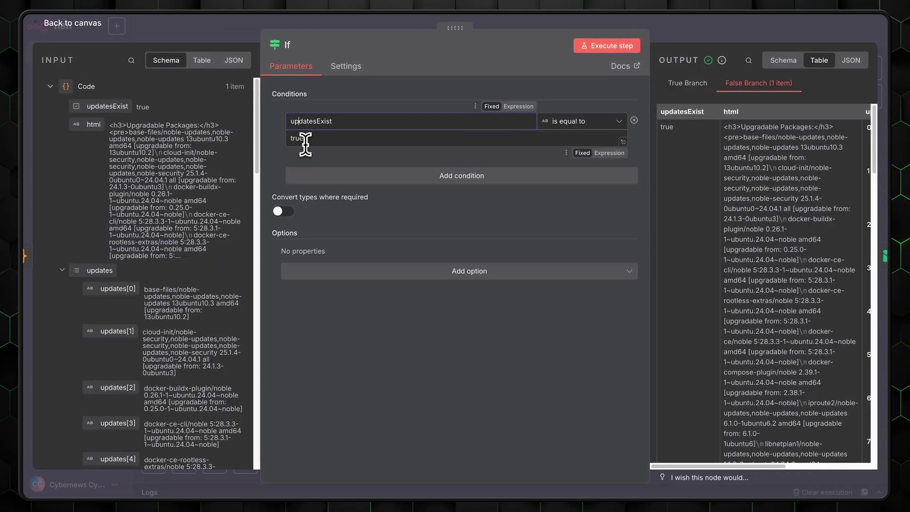
left_click(361, 139)
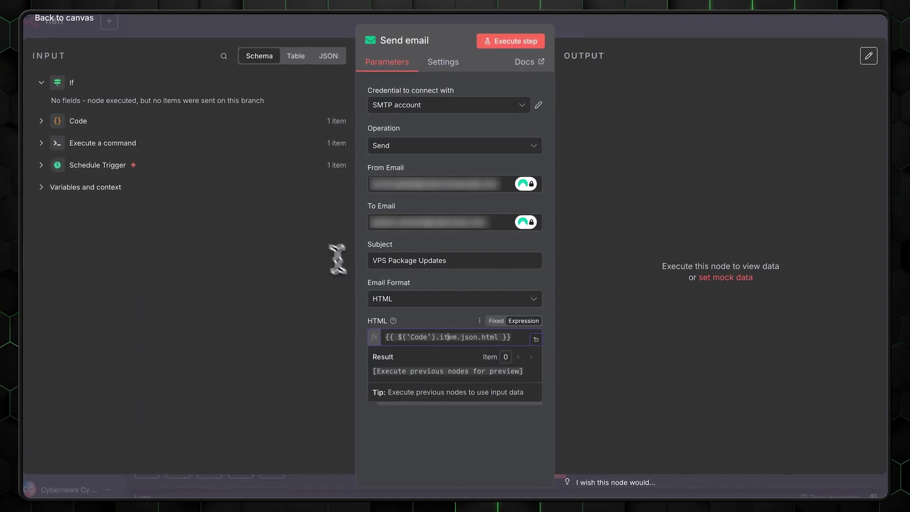
left_click(37, 120)
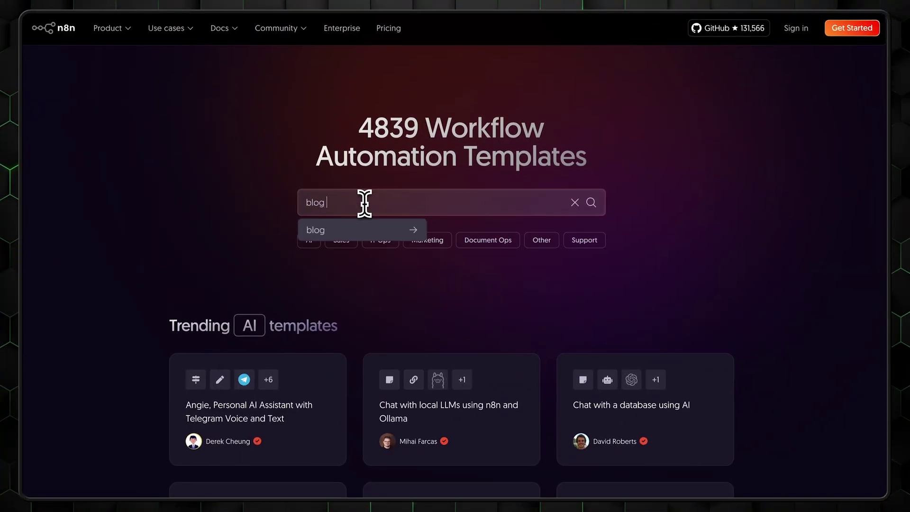
type(" post")
Search templates for 'blog post' and import AI Blog Post Journalist into self-hosted n8n.
key("Return")
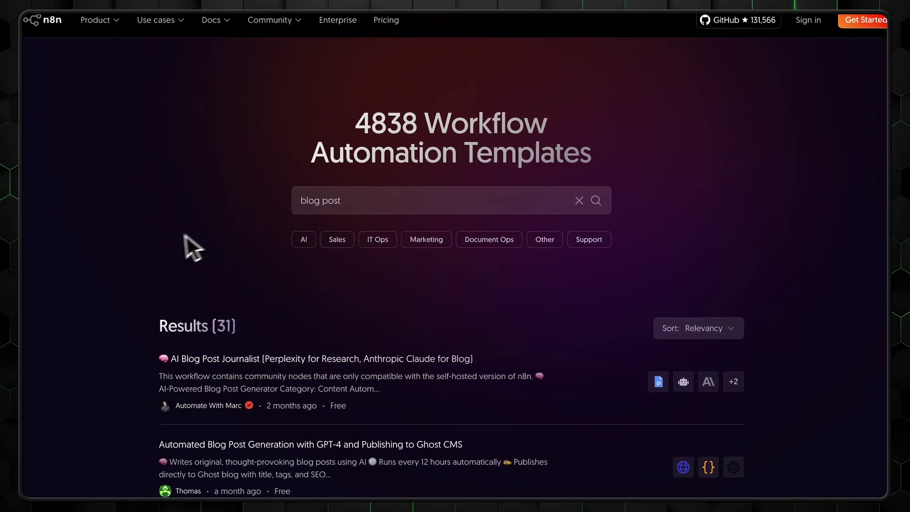
scroll(44, 337, "down", 5)
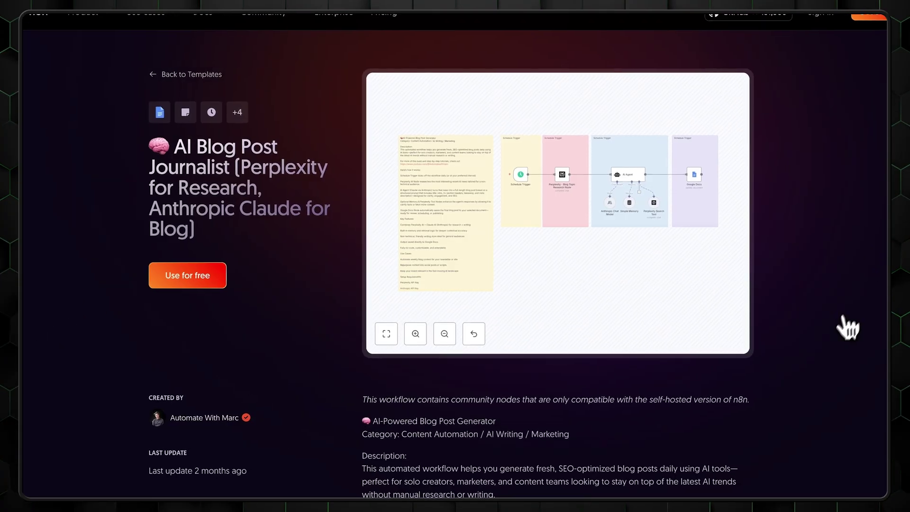
left_click(190, 275)
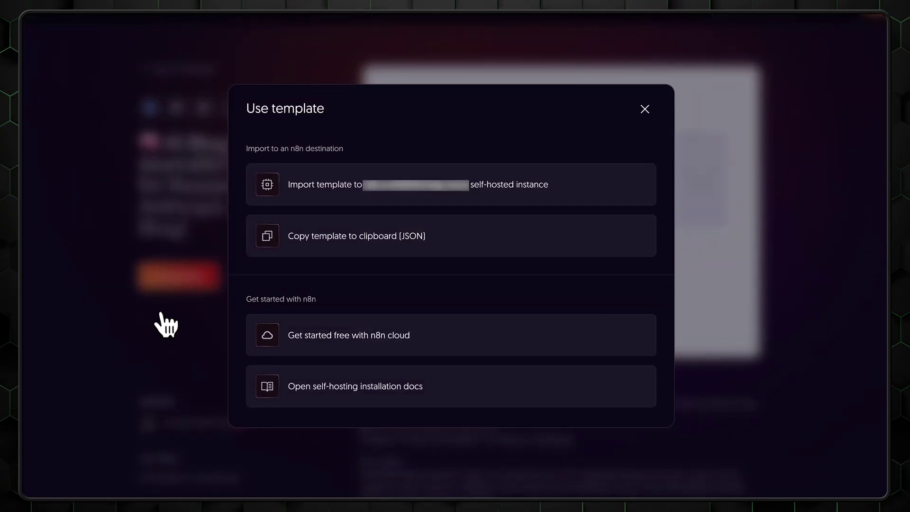
left_click(554, 183)
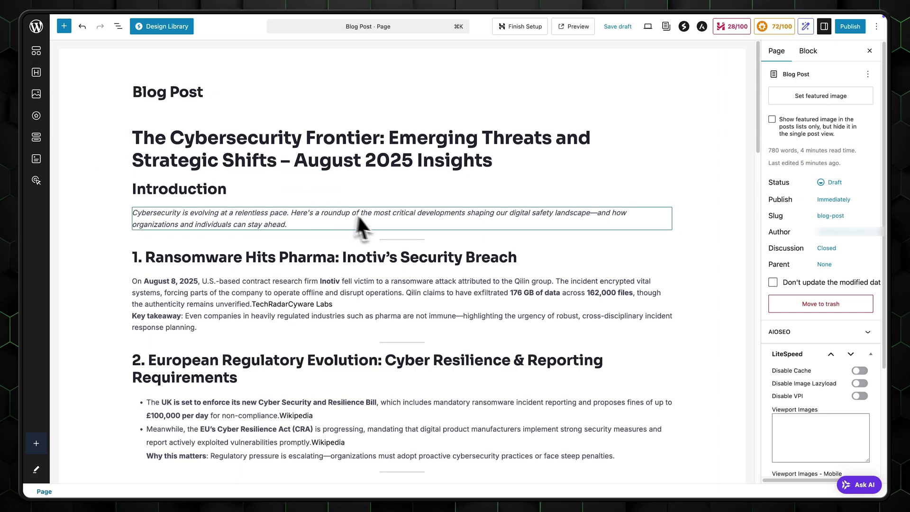
scroll(498, 285, "down", 4)
scroll(630, 301, "down", 4)
scroll(630, 343, "down", 2)
scroll(618, 370, "down", 4)
scroll(614, 366, "down", 4)
scroll(612, 367, "down", 5)
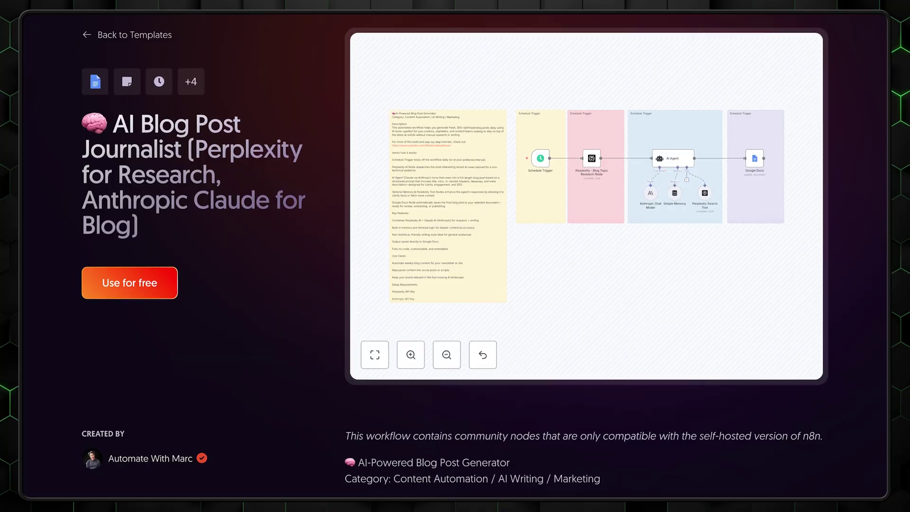
scroll(583, 355, "down", 2)
scroll(583, 356, "down", 2)
scroll(582, 355, "down", 2)
scroll(582, 355, "down", 2)
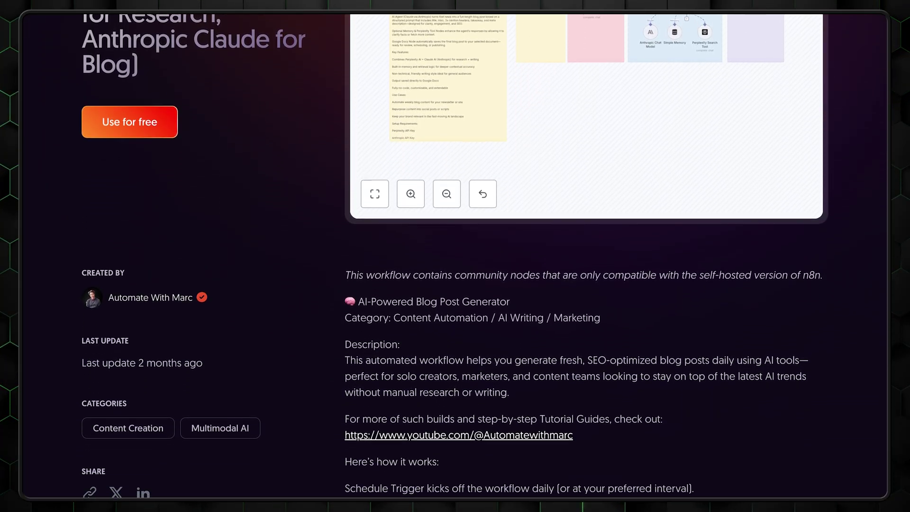
scroll(583, 285, "down", 1)
scroll(583, 284, "down", 1)
scroll(582, 284, "down", 1)
scroll(582, 285, "down", 1)
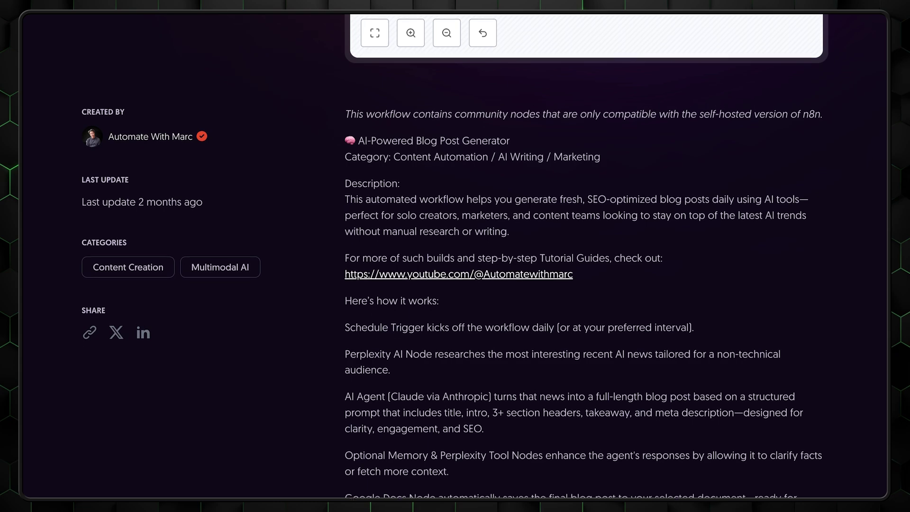
scroll(583, 284, "down", 1)
scroll(583, 285, "down", 1)
scroll(583, 284, "down", 1)
scroll(583, 284, "down", 1)
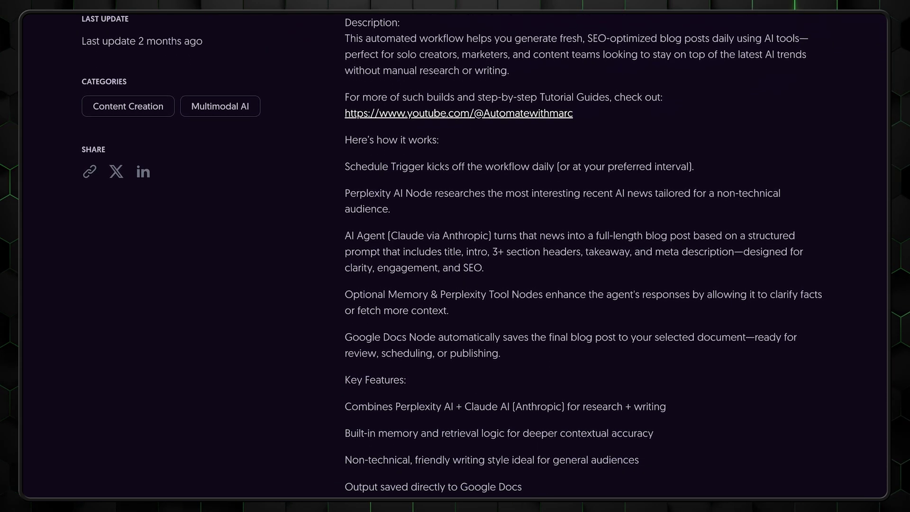
scroll(583, 284, "down", 1)
scroll(583, 285, "down", 1)
scroll(582, 284, "down", 1)
scroll(582, 285, "down", 1)
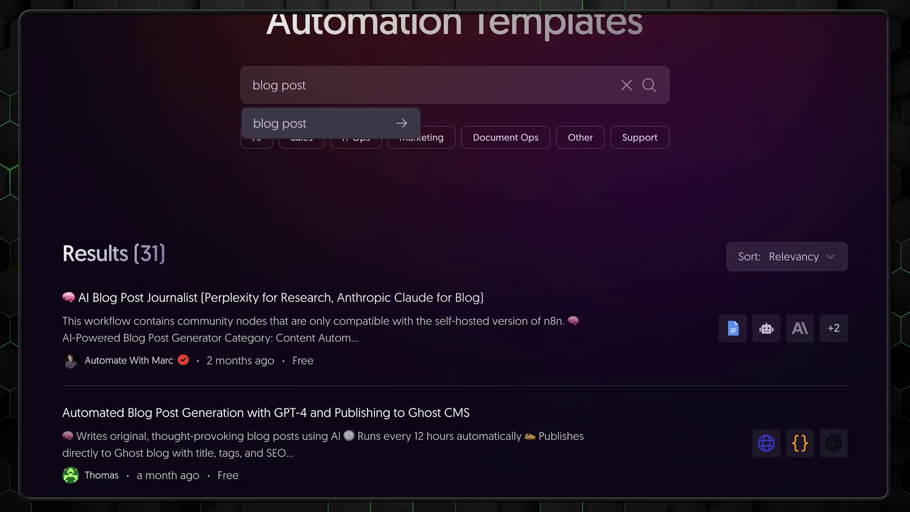
scroll(456, 284, "down", 5)
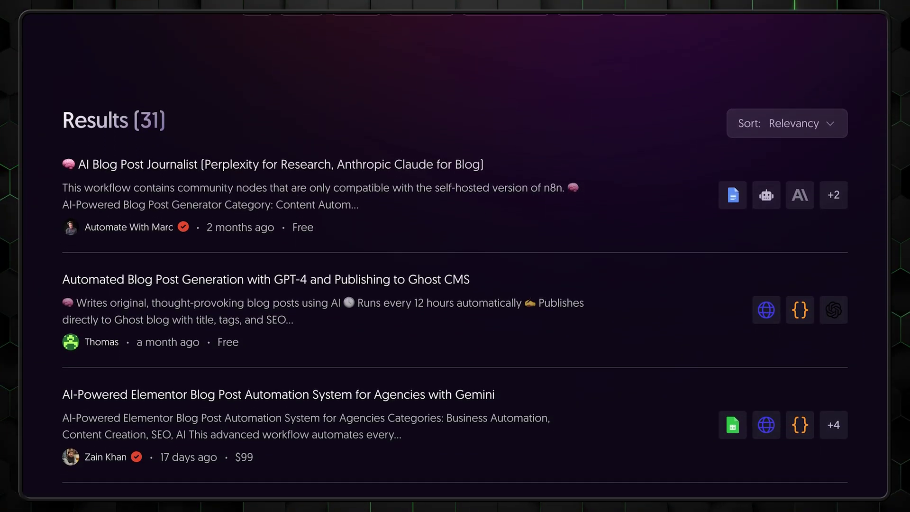
scroll(455, 285, "down", 2)
scroll(455, 285, "down", 2)
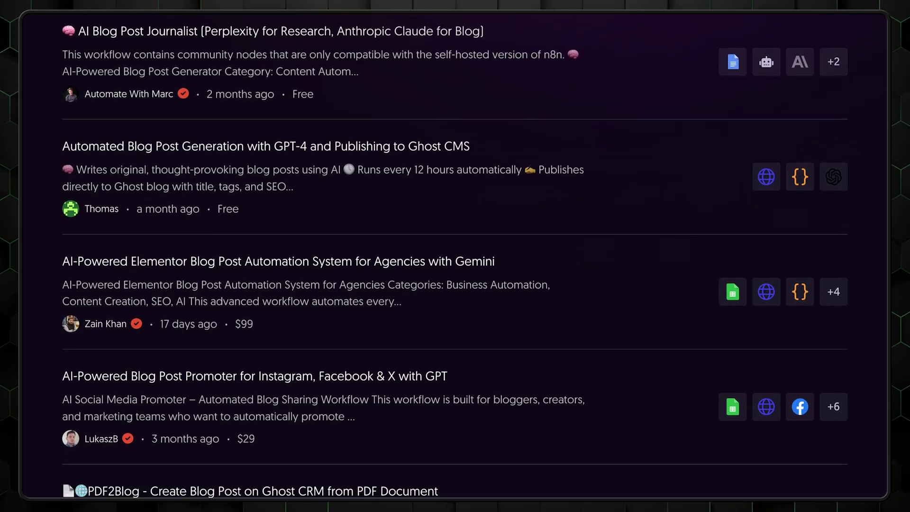
scroll(455, 284, "down", 2)
scroll(455, 284, "down", 2)
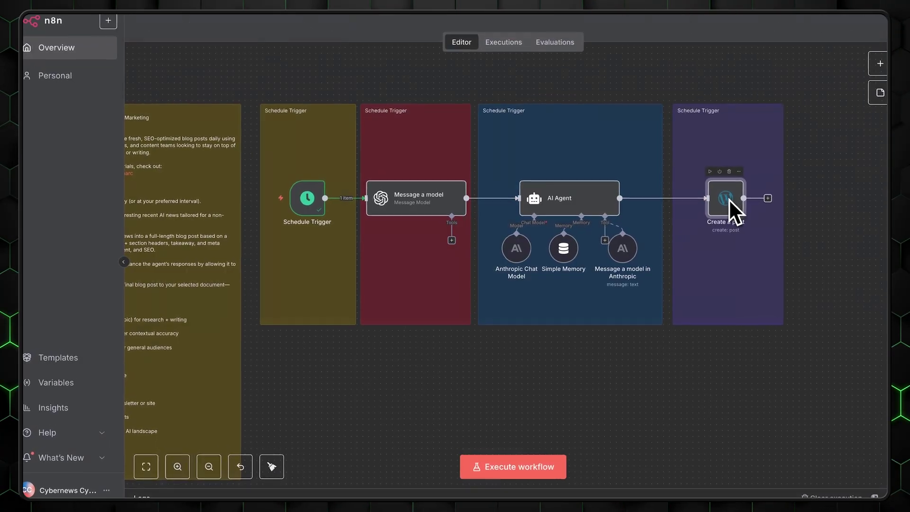
Inspect the WordPress Create a post node, then the Message a model node settings.
double_click(717, 200)
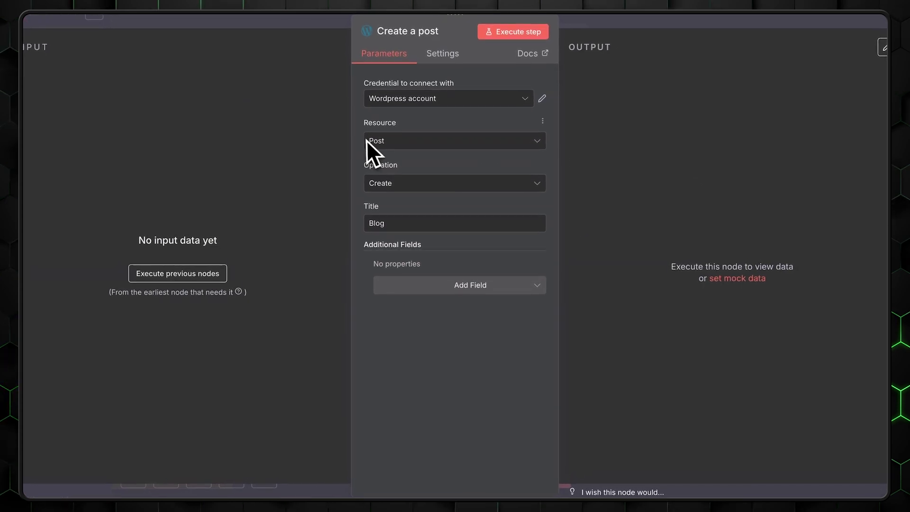
key("Escape")
double_click(435, 195)
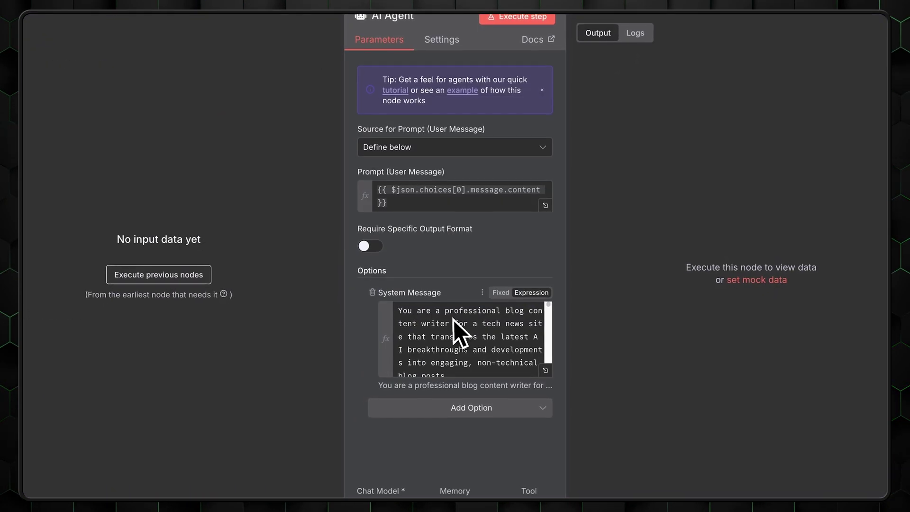
scroll(454, 319, "down", 3)
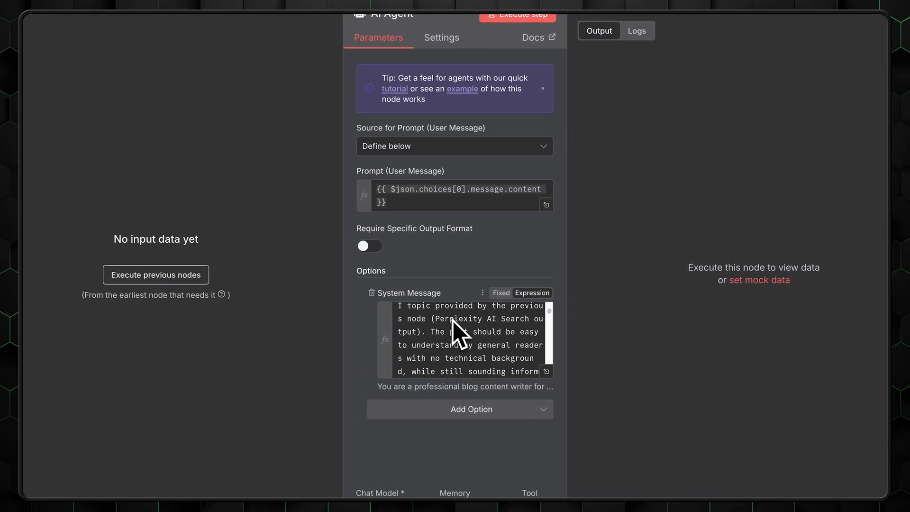
scroll(454, 321, "down", 3)
scroll(454, 323, "down", 3)
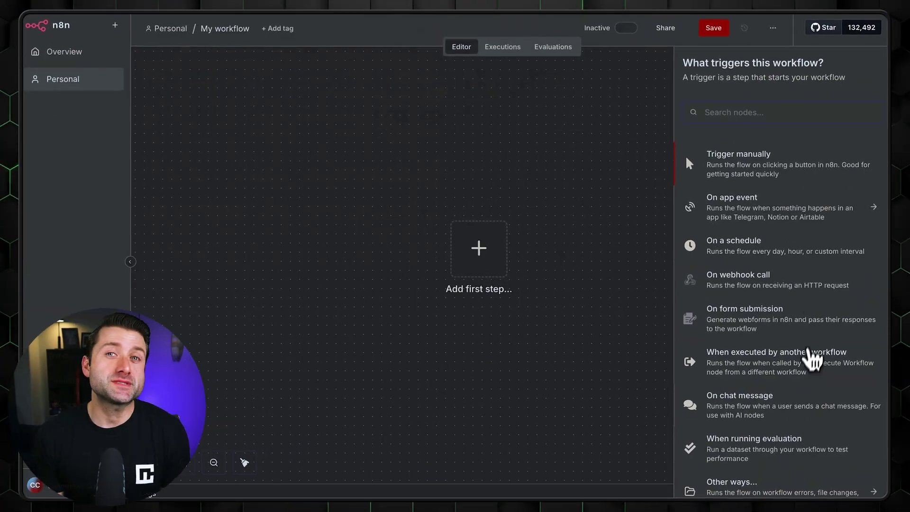
Start the workflow with an On chat message trigger and add a node after it.
left_click(775, 406)
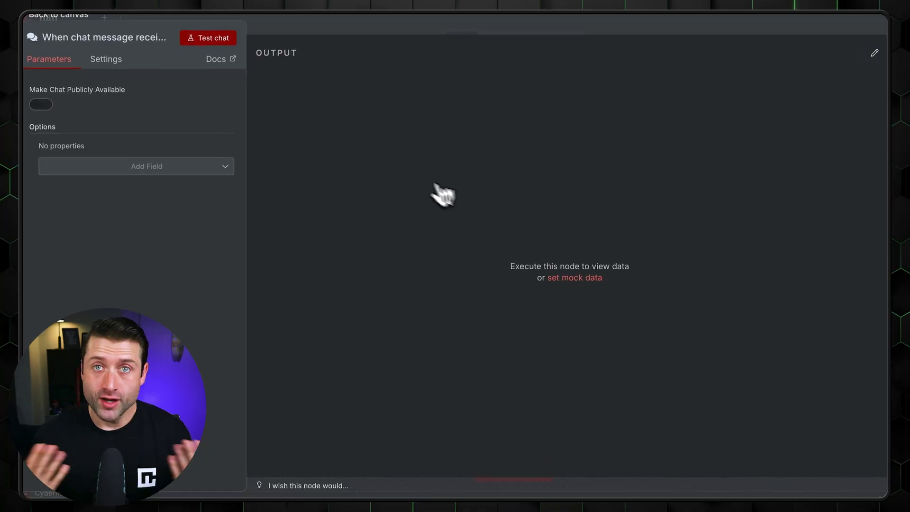
left_click(548, 191)
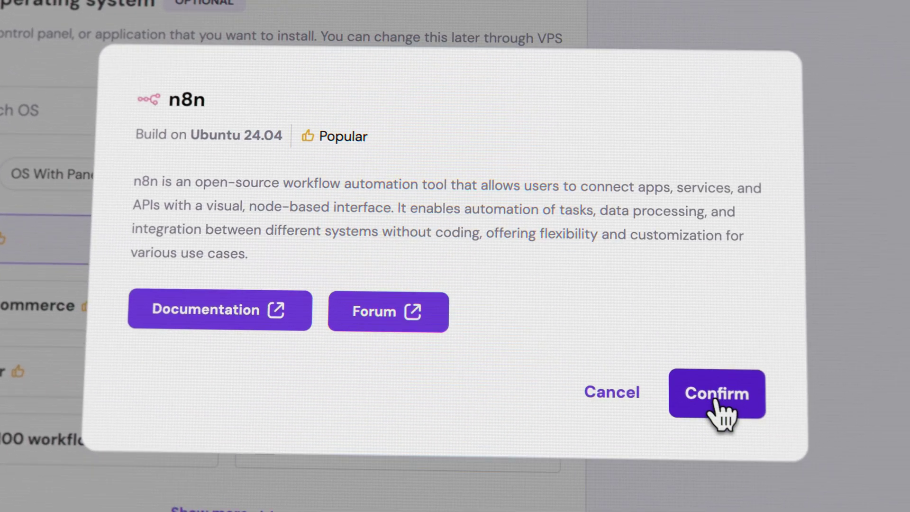
Confirm n8n as the VPS application and open the server's n8n app.
left_click(831, 426)
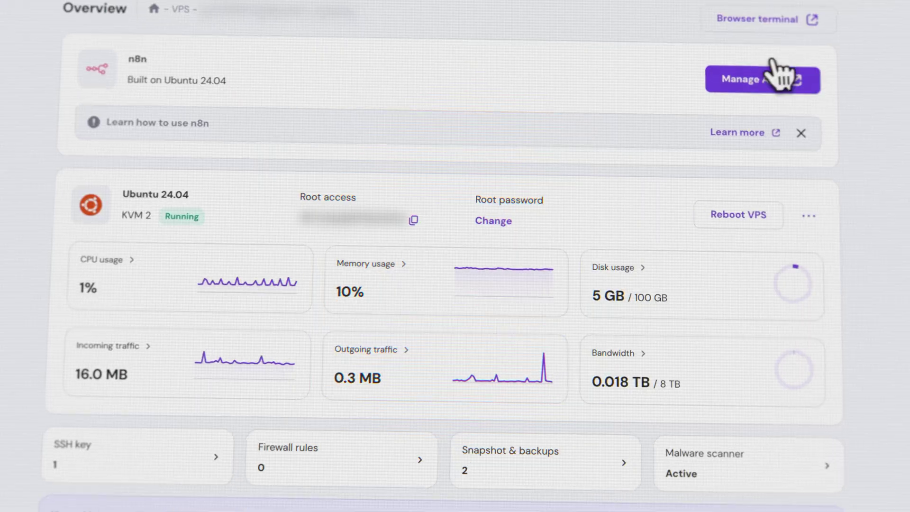
left_click(789, 100)
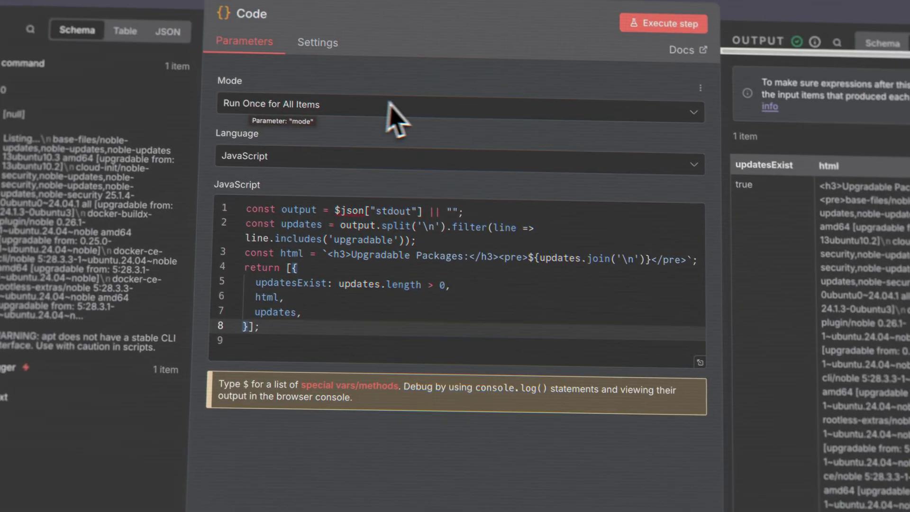